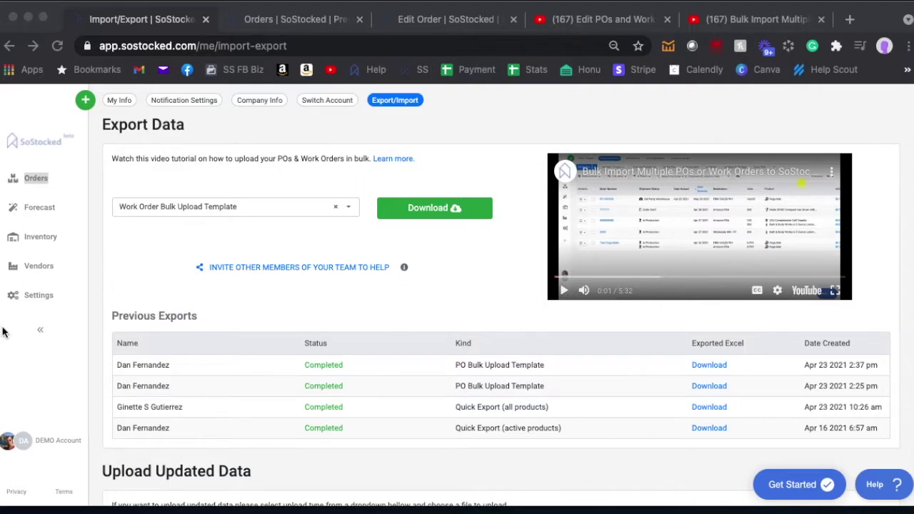
# Return to the Bulk Export/Import page through the Settings overview.
pyautogui.click(21, 341)
pyautogui.click(11, 297)
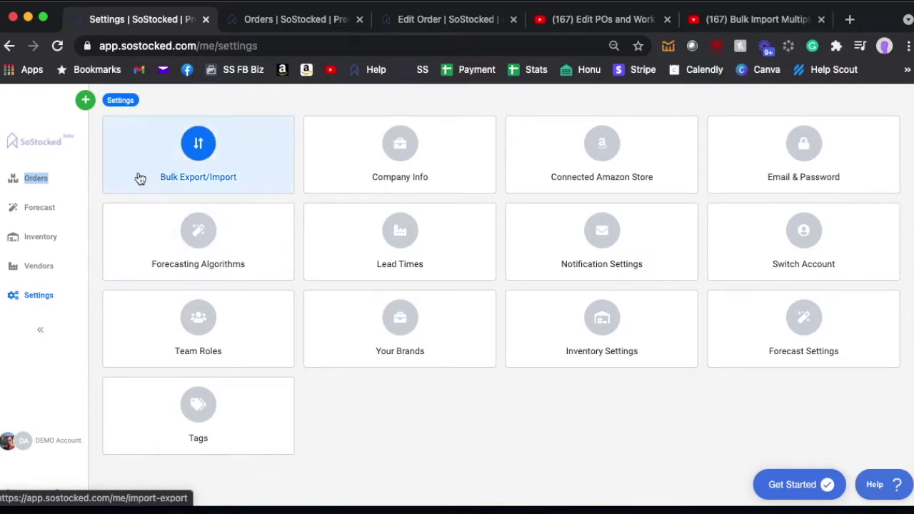
pyautogui.click(179, 170)
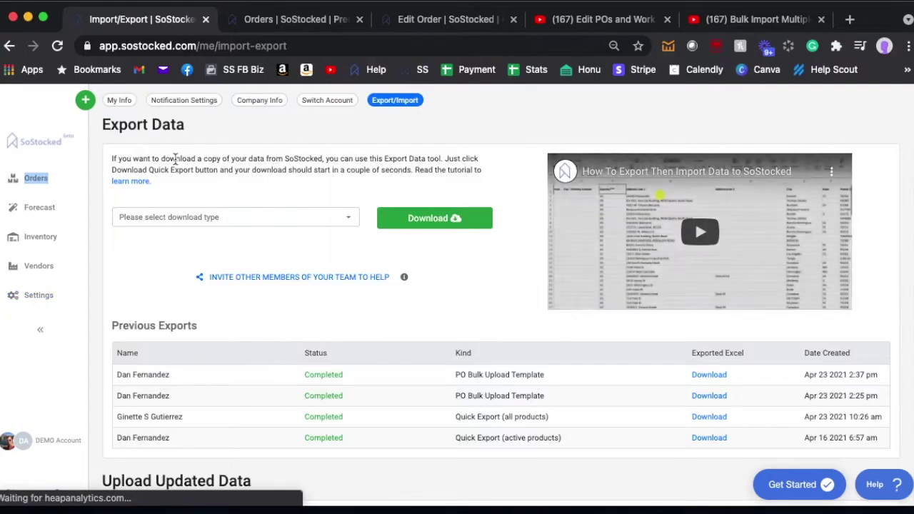
# Choose PO Bulk Upload Template, then change the download type to Work Order Bulk Upload Template.
pyautogui.click(350, 221)
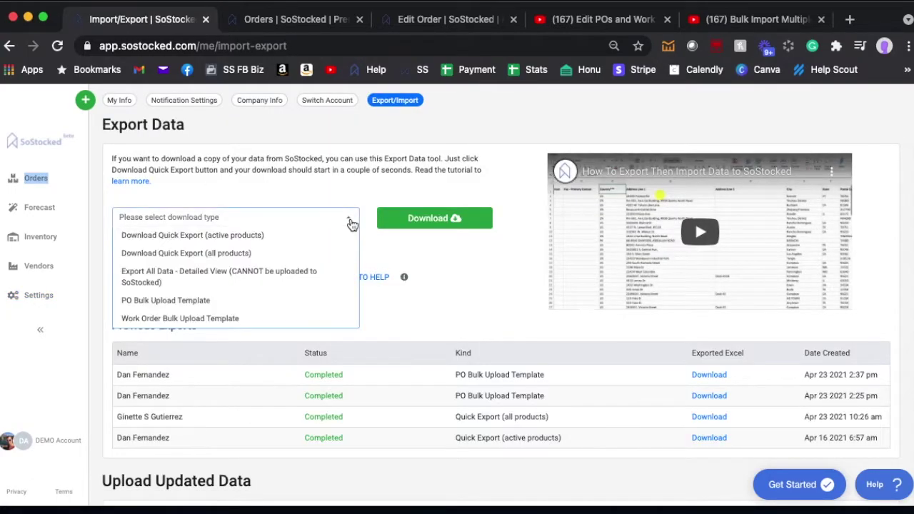
pyautogui.click(189, 301)
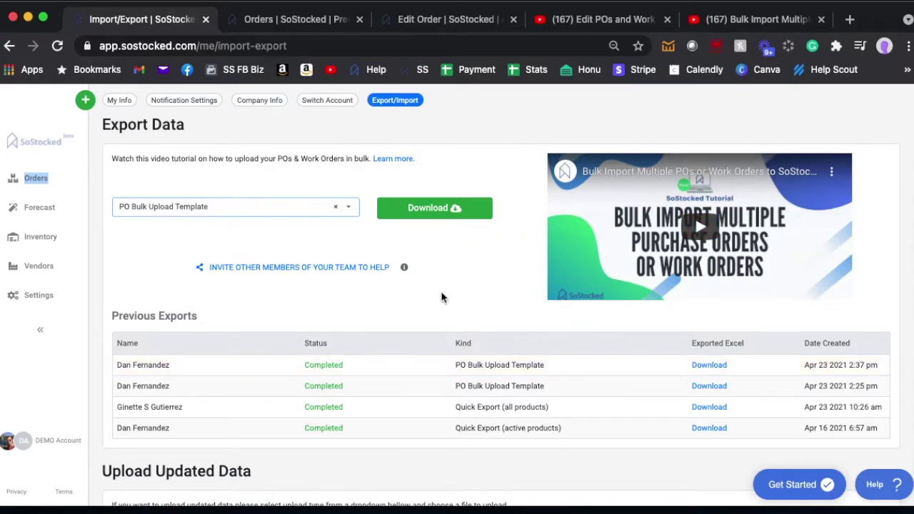
pyautogui.click(354, 211)
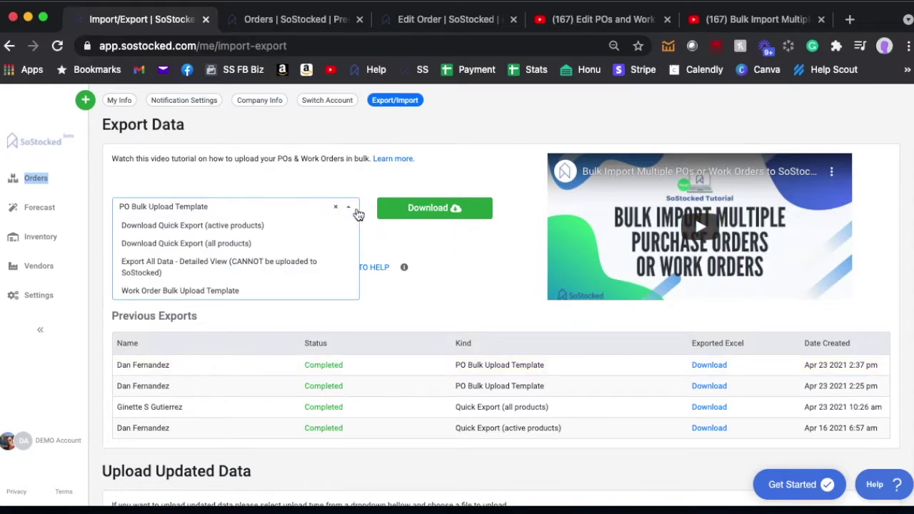
pyautogui.click(189, 290)
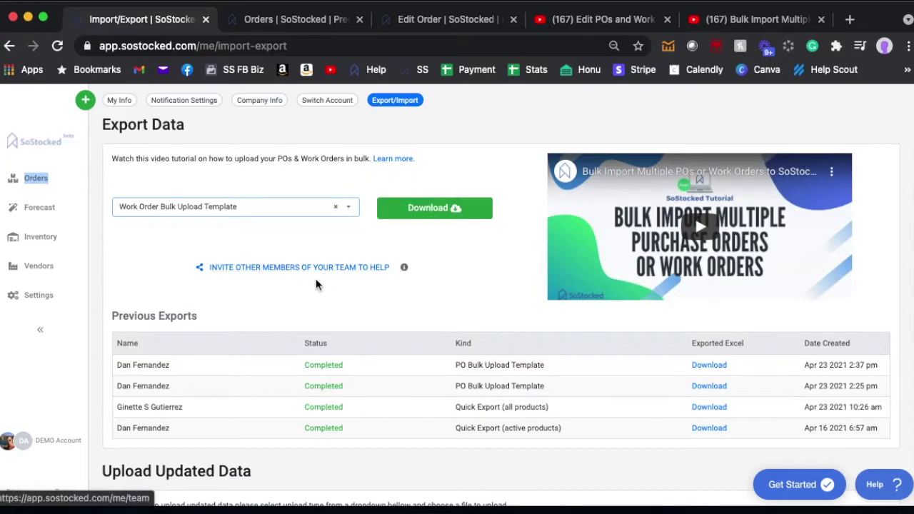
pyautogui.click(277, 20)
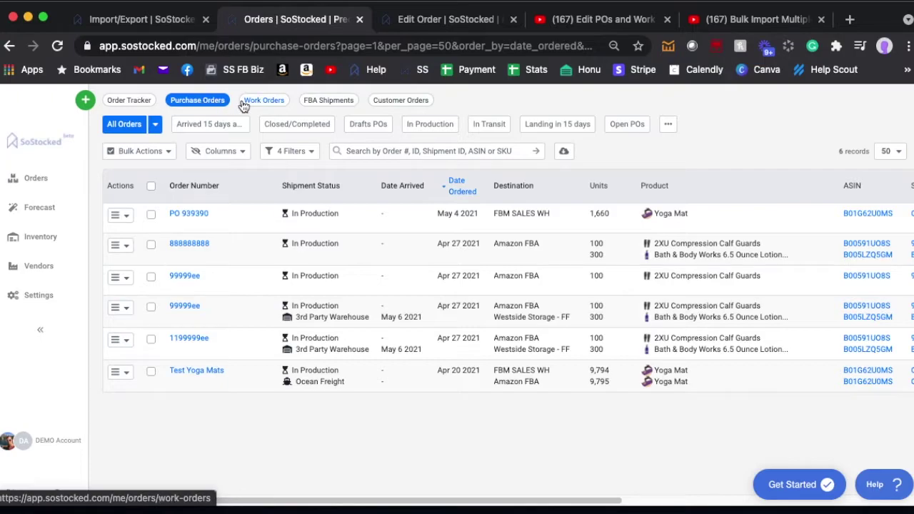
# Download the Bulk Import Template from the Orders list's cloud export options.
pyautogui.click(564, 153)
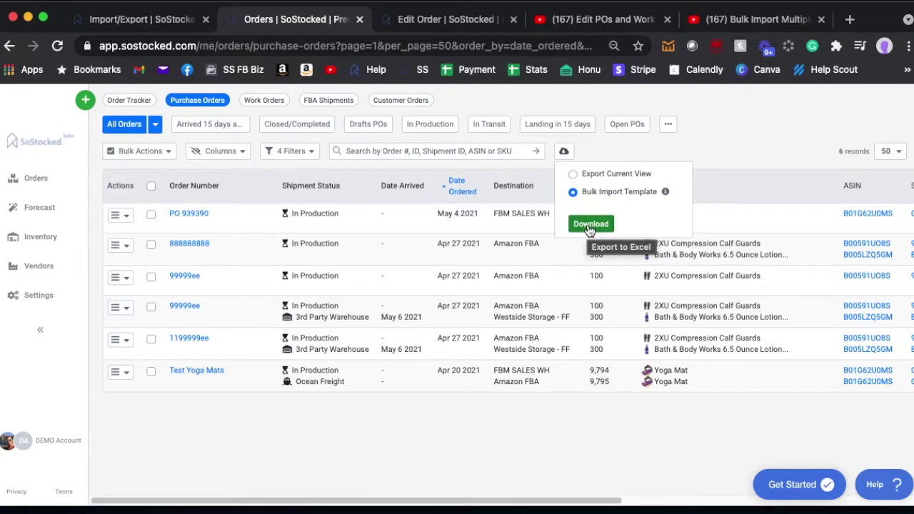
pyautogui.click(629, 136)
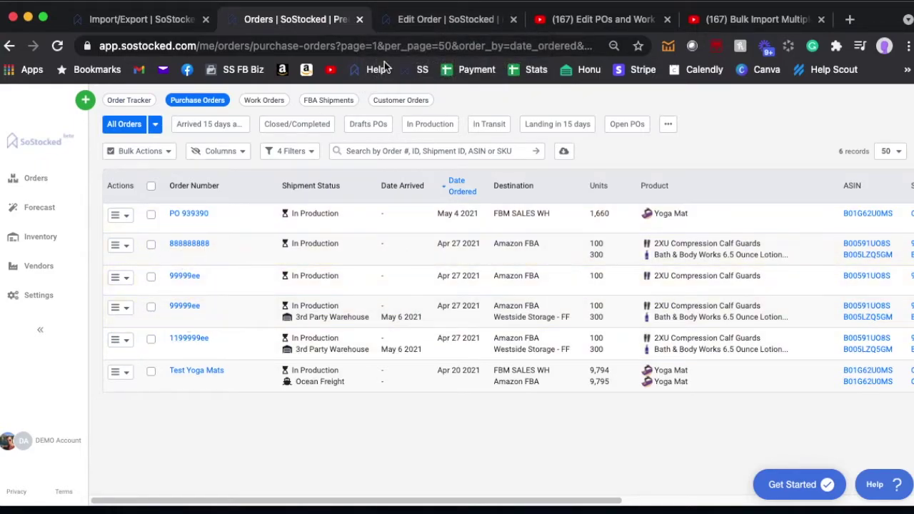
# Open purchase order 888888888's edit page and review its shipment products.
pyautogui.click(409, 27)
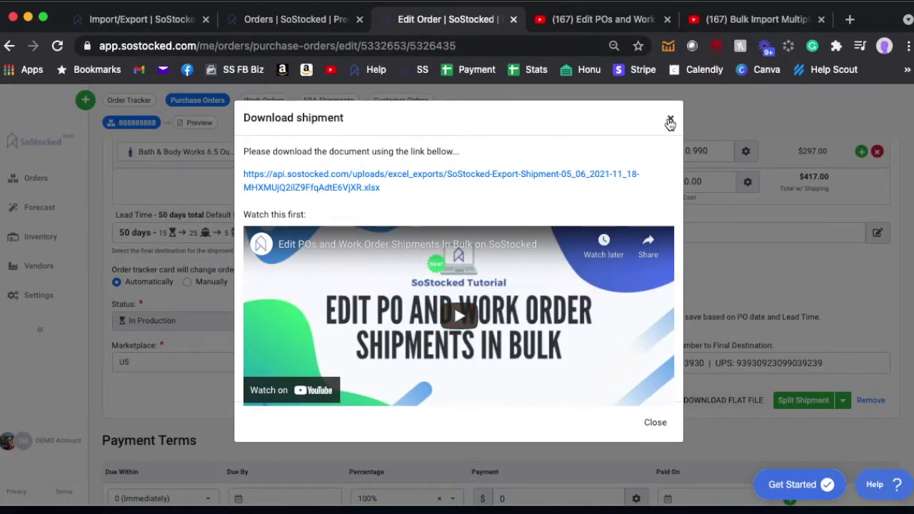
pyautogui.click(671, 120)
pyautogui.scroll(5, 607, 175)
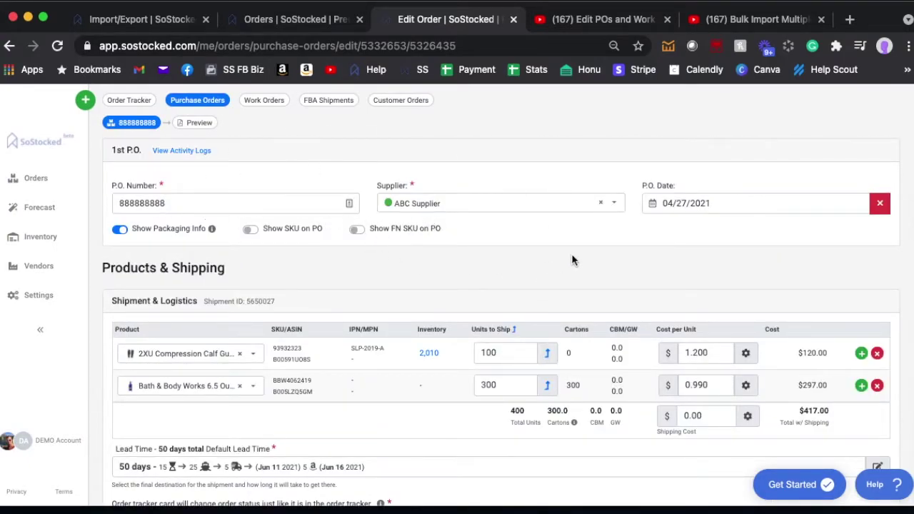
pyautogui.scroll(-5, 572, 260)
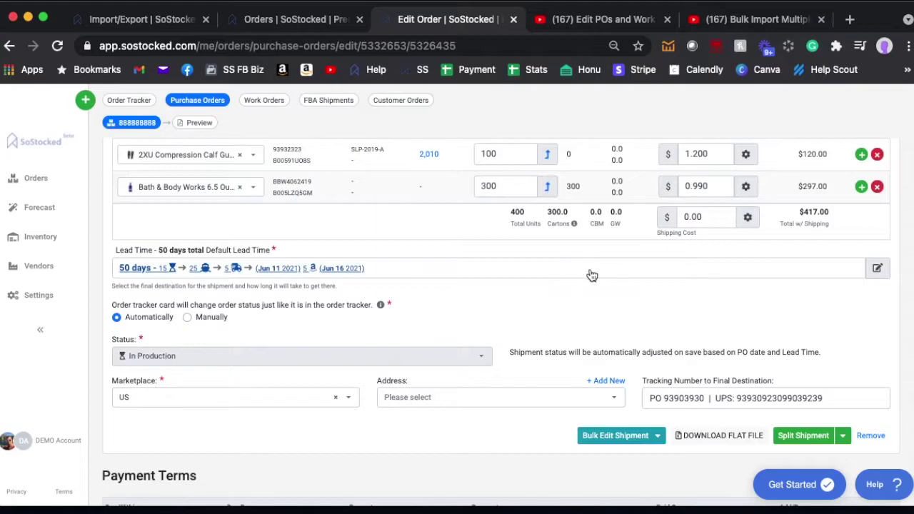
pyautogui.scroll(4, 590, 273)
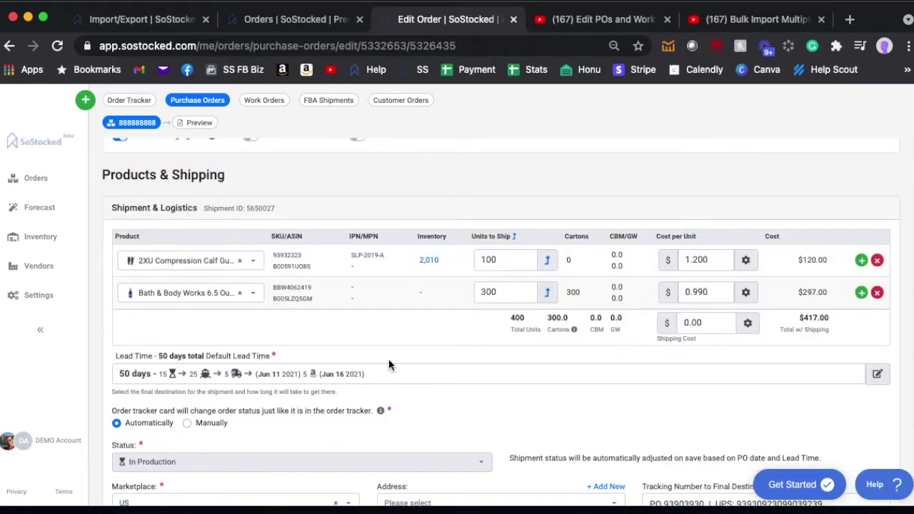
pyautogui.scroll(-1, 378, 236)
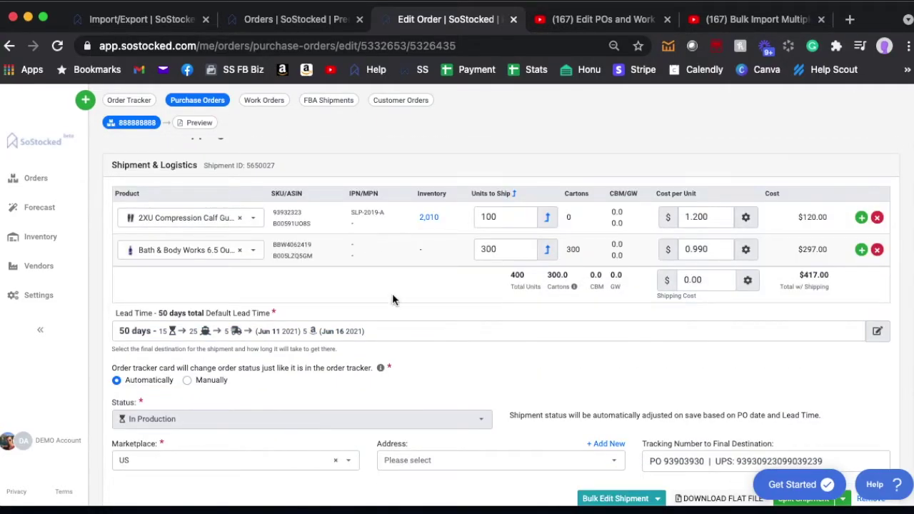
pyautogui.scroll(-1, 403, 307)
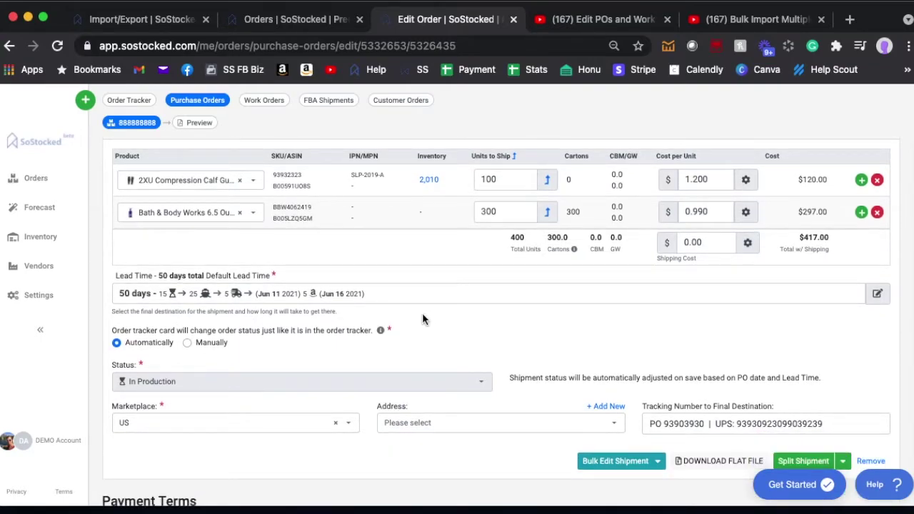
# Check the help center, then scroll through Shipment & Logistics to Bulk Edit Shipment.
pyautogui.click(875, 484)
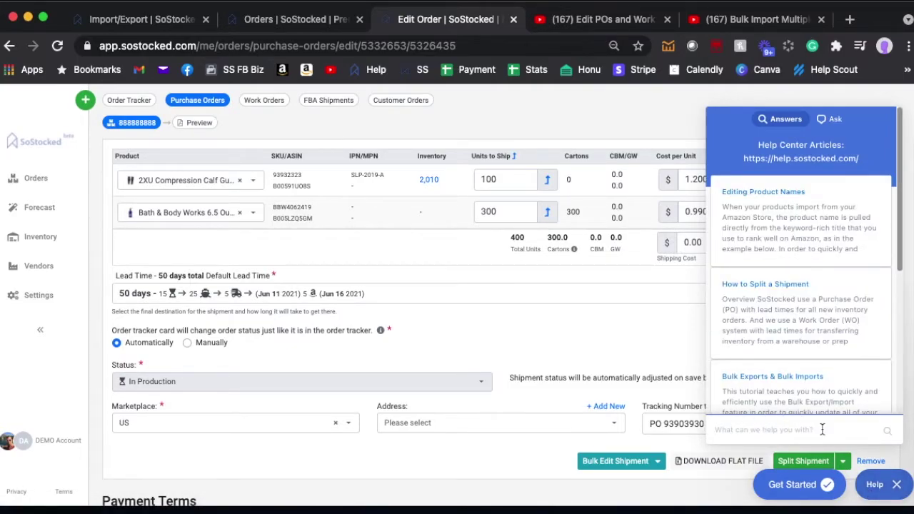
pyautogui.click(890, 486)
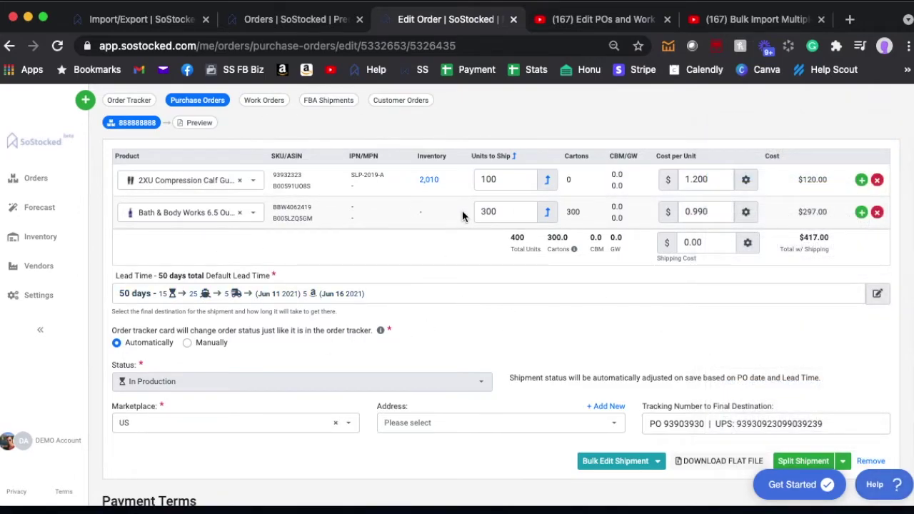
pyautogui.scroll(-6, 364, 301)
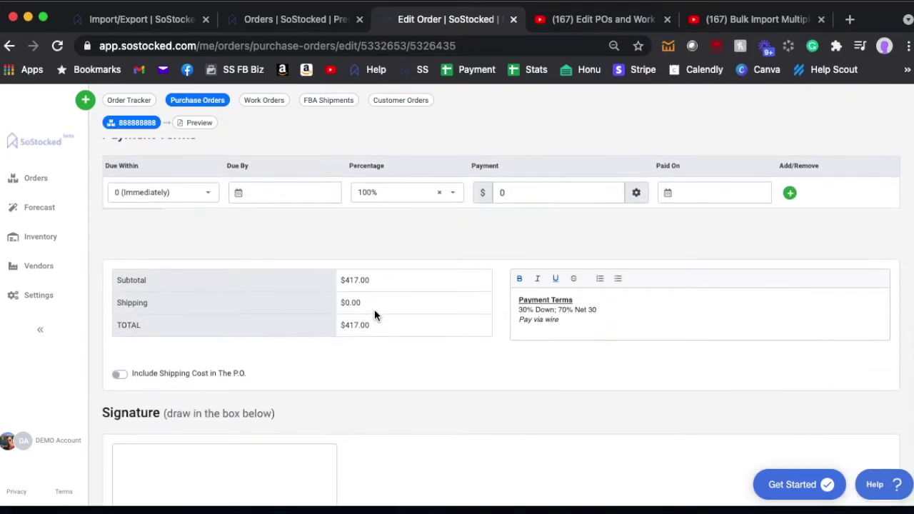
pyautogui.scroll(8, 374, 309)
pyautogui.scroll(-1, 374, 310)
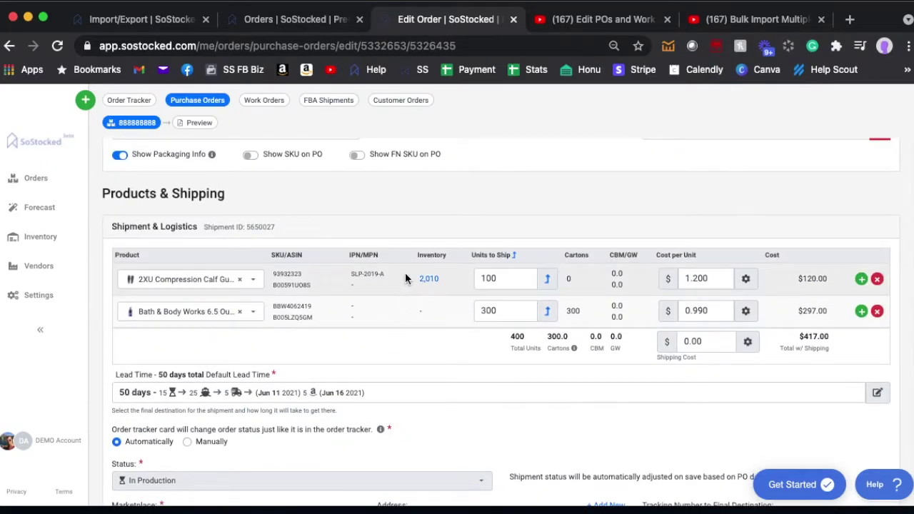
pyautogui.scroll(-2, 409, 369)
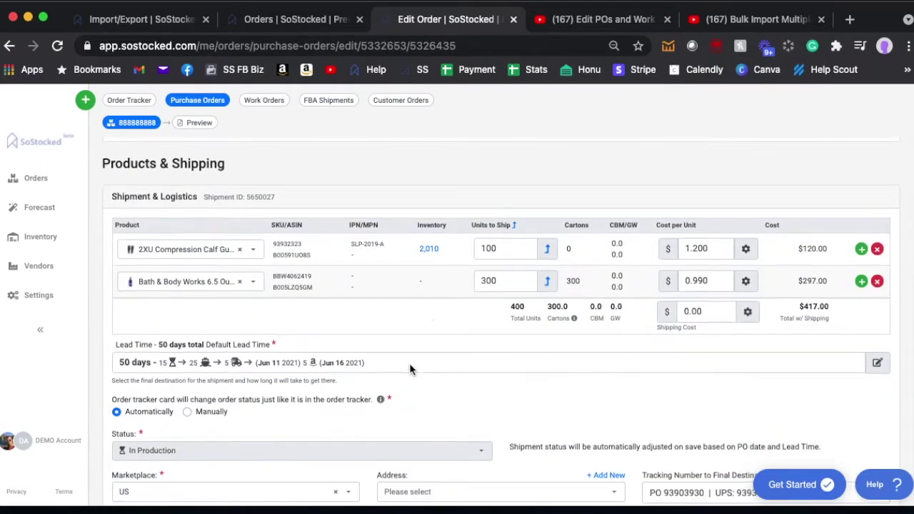
pyautogui.scroll(-2, 515, 402)
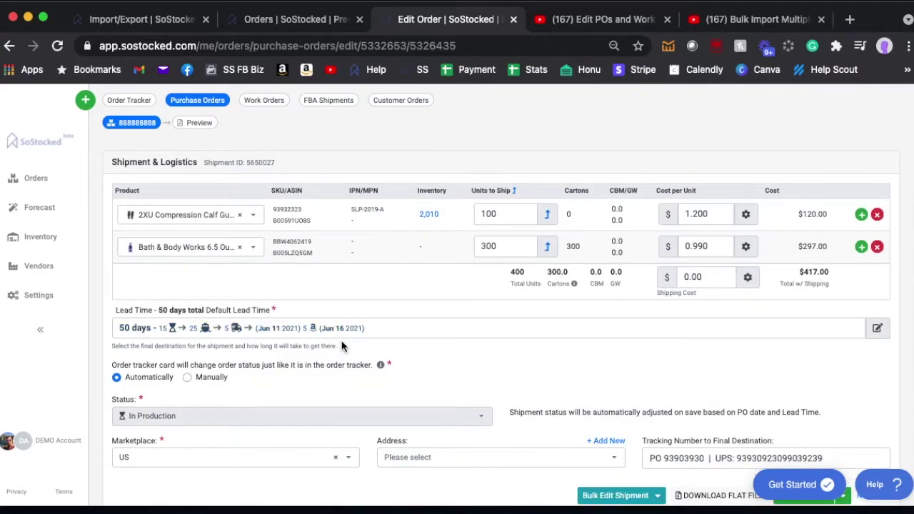
pyautogui.scroll(-5, 339, 353)
pyautogui.scroll(5, 363, 469)
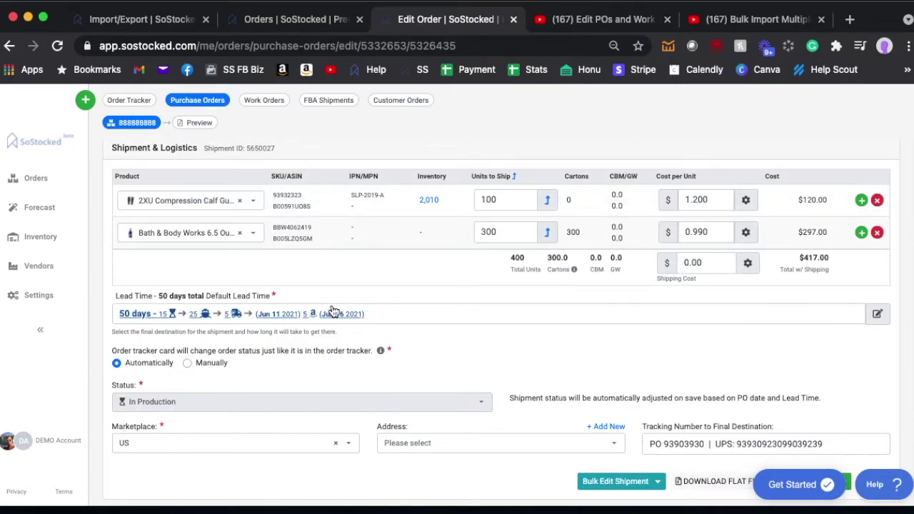
pyautogui.scroll(-1, 609, 334)
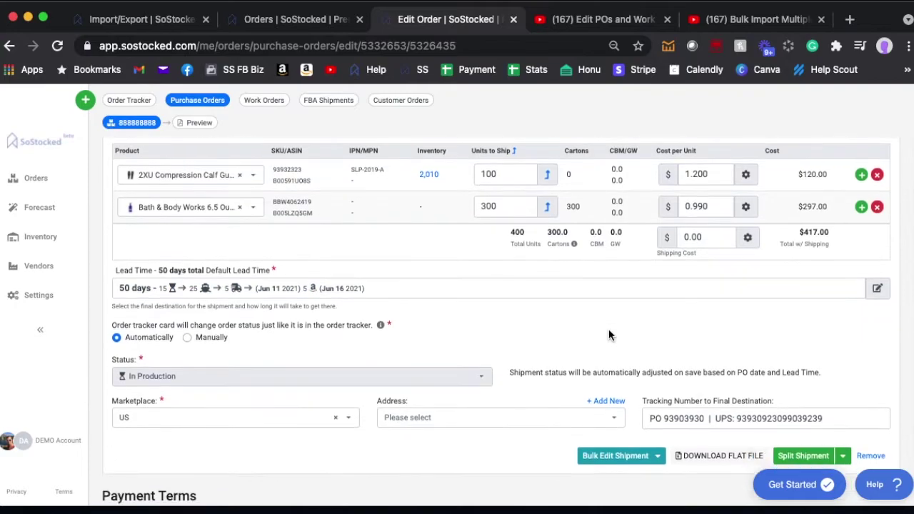
pyautogui.scroll(-1, 609, 343)
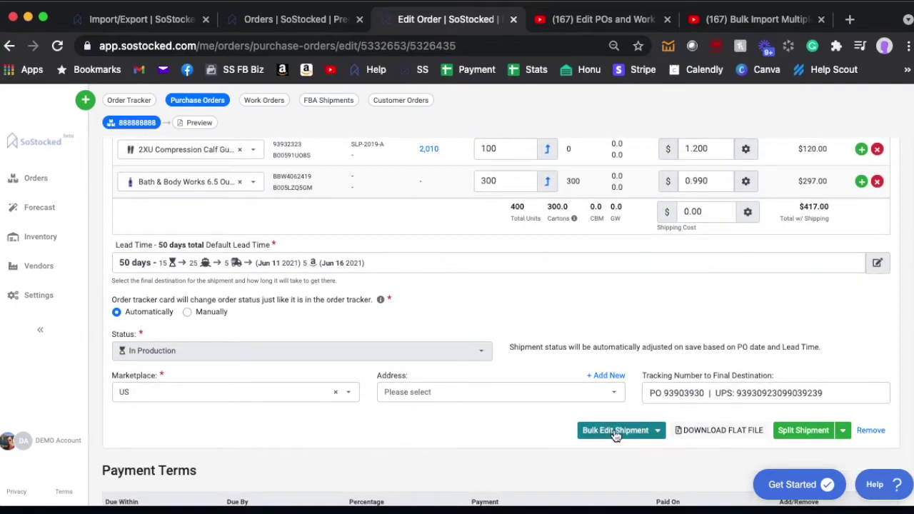
# Download PO 888888888's shipment products as an Excel file via Bulk Edit Shipment.
pyautogui.click(658, 432)
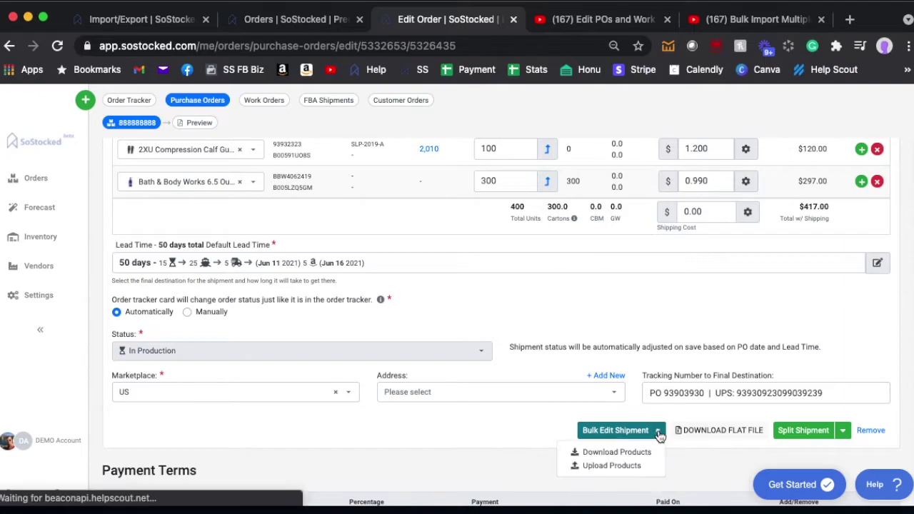
pyautogui.click(612, 454)
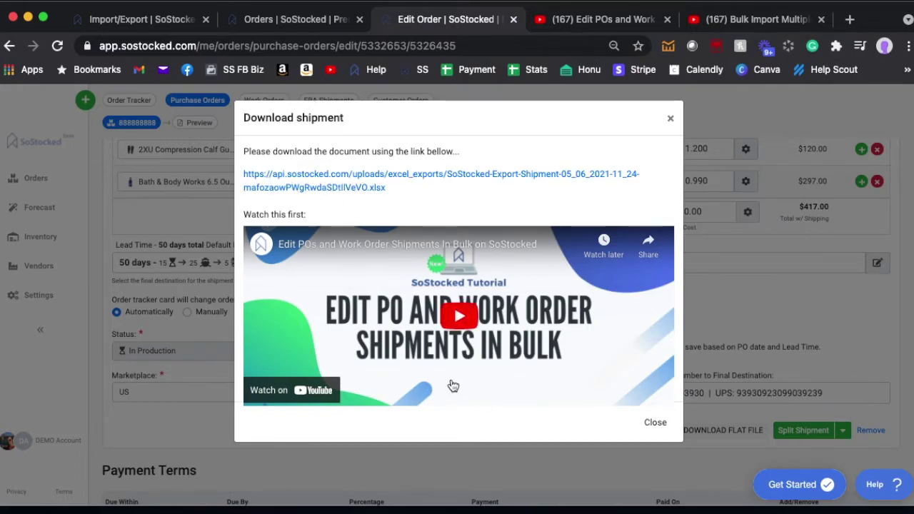
pyautogui.click(670, 119)
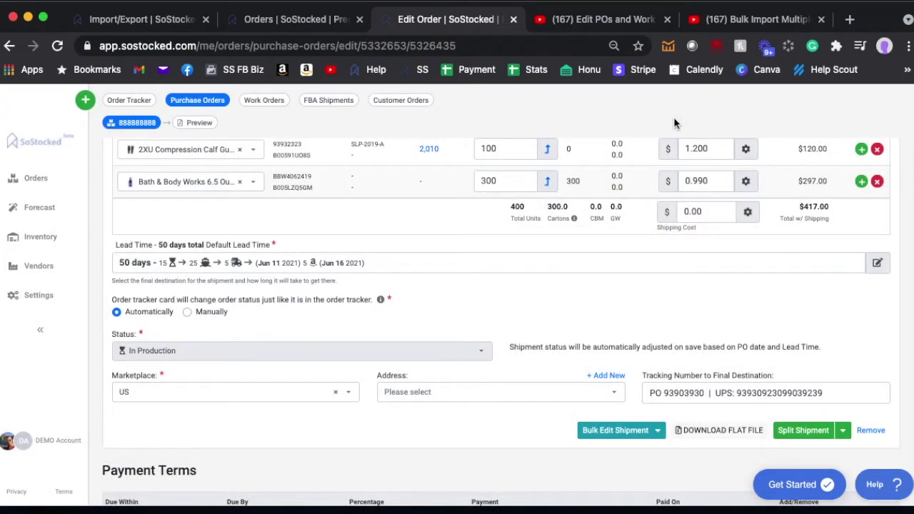
# Reopen the Bulk Edit Shipment menu to show the Upload Products option.
pyautogui.scroll(-1, 669, 344)
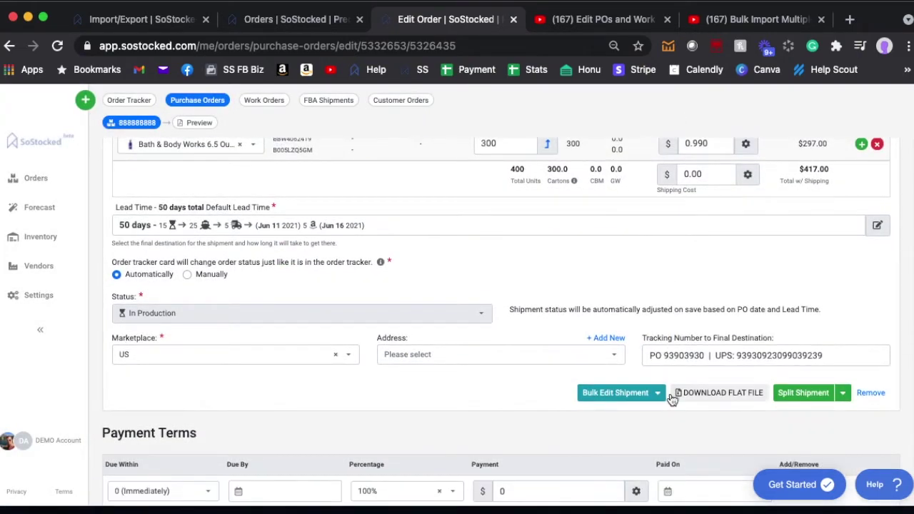
pyautogui.click(658, 394)
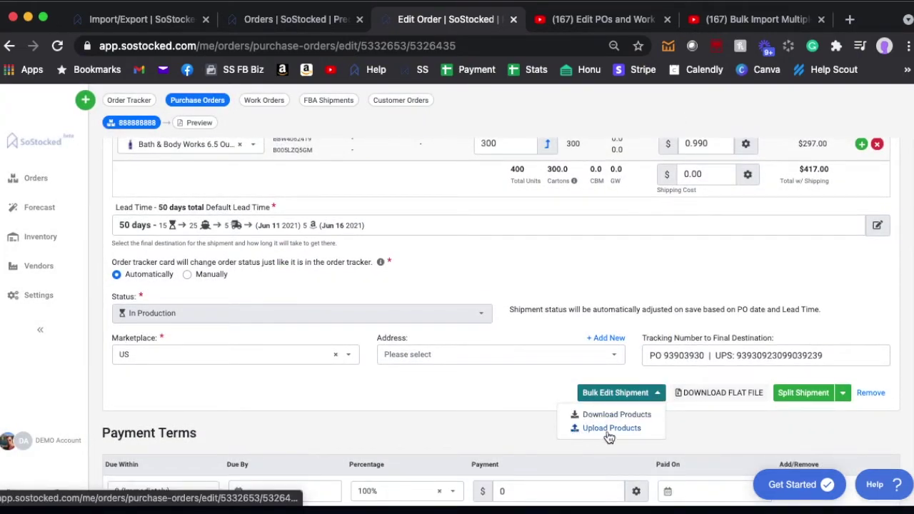
pyautogui.scroll(4, 453, 291)
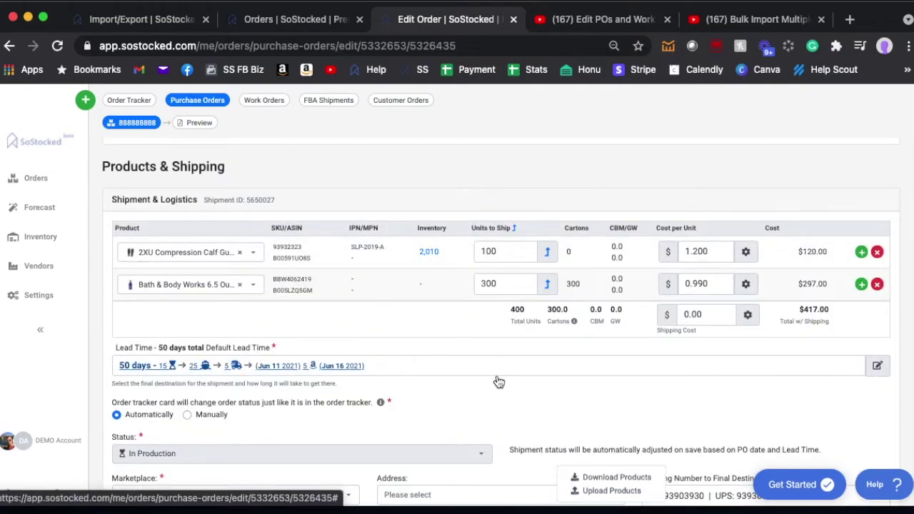
pyautogui.scroll(2, 495, 379)
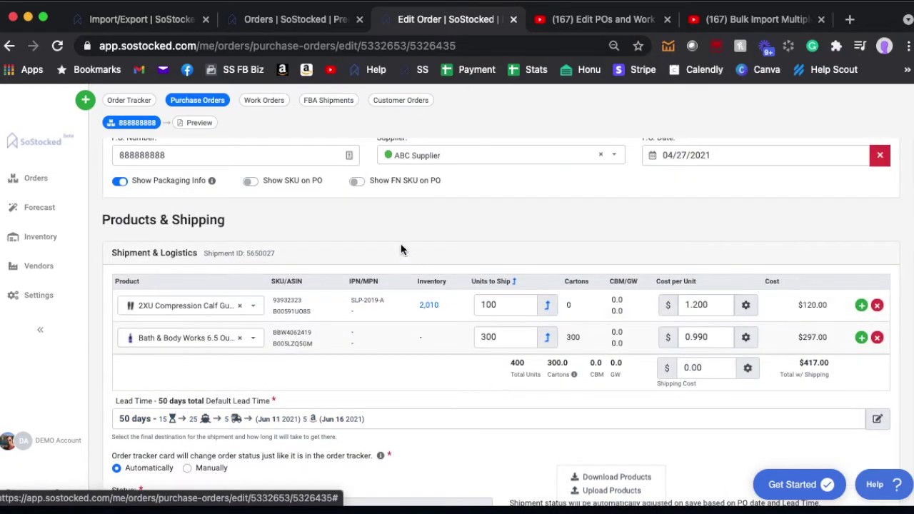
pyautogui.click(254, 100)
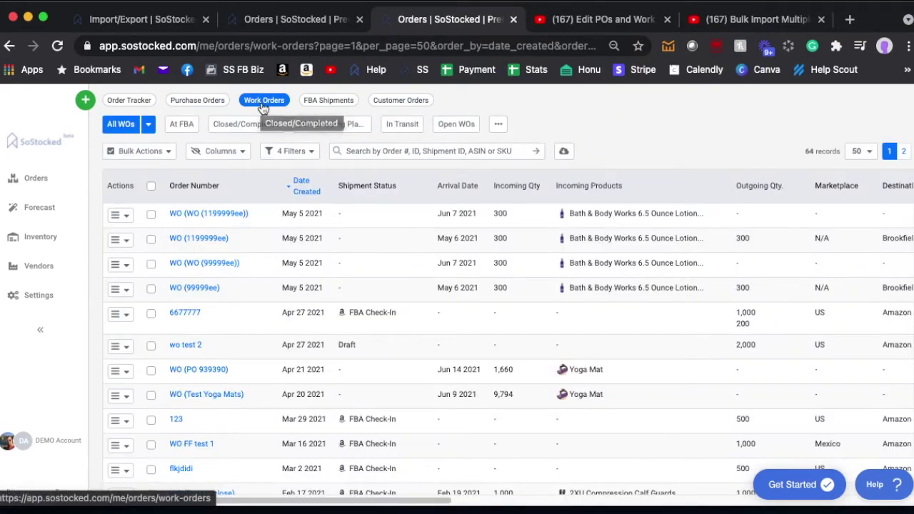
# Open work order WO (1199999ee) and display its Bulk Edit Shipment download/upload choices.
pyautogui.click(207, 241)
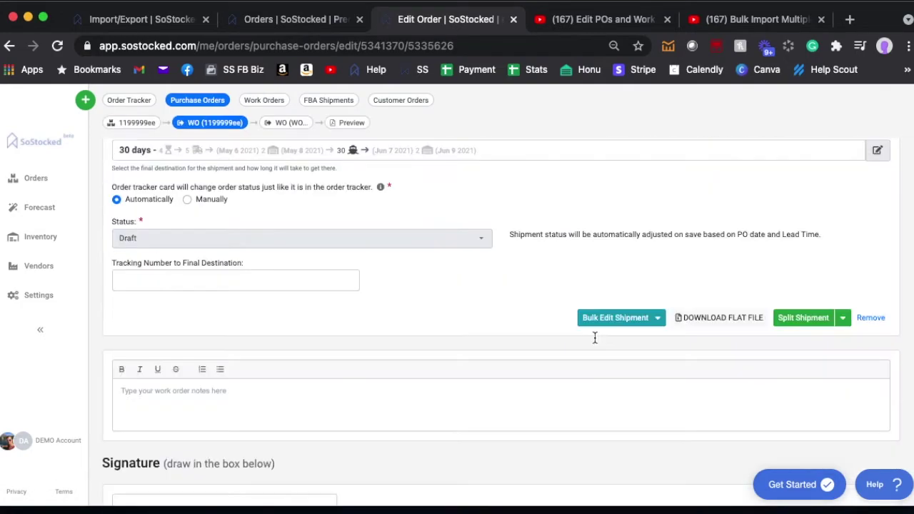
pyautogui.click(658, 322)
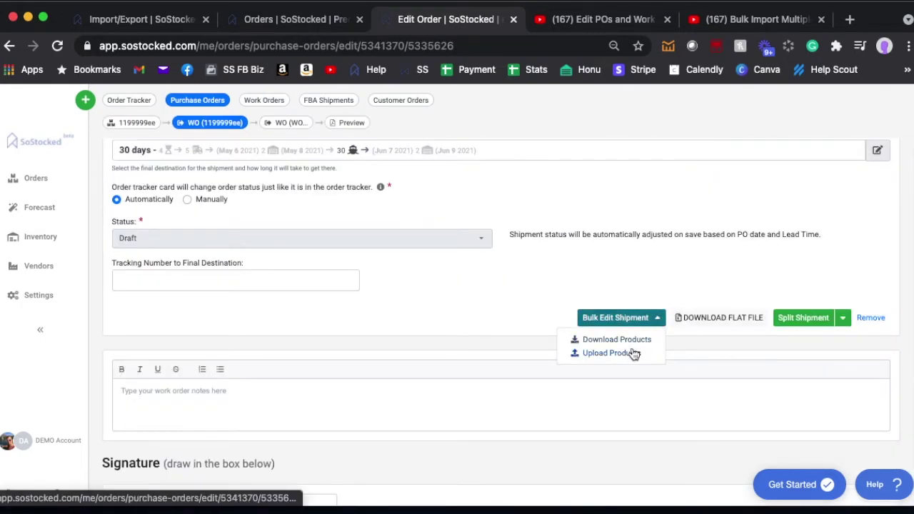
pyautogui.scroll(6, 630, 333)
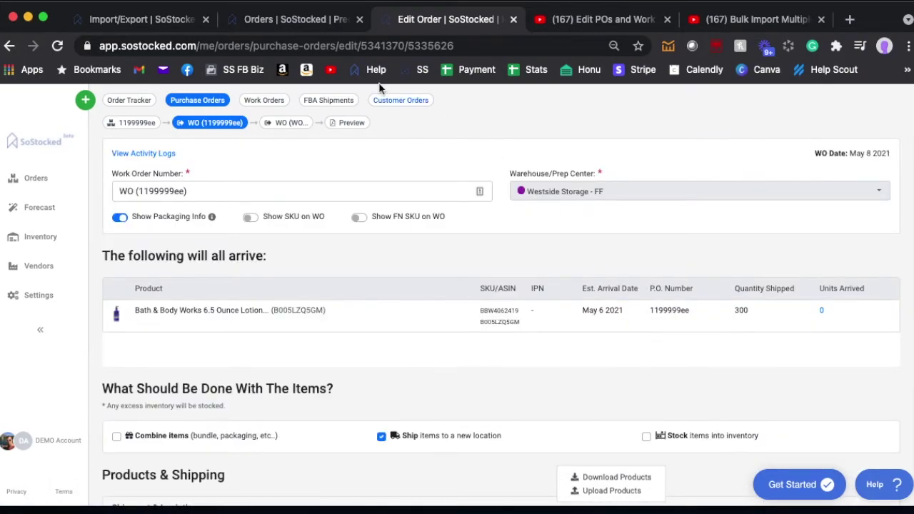
pyautogui.click(134, 17)
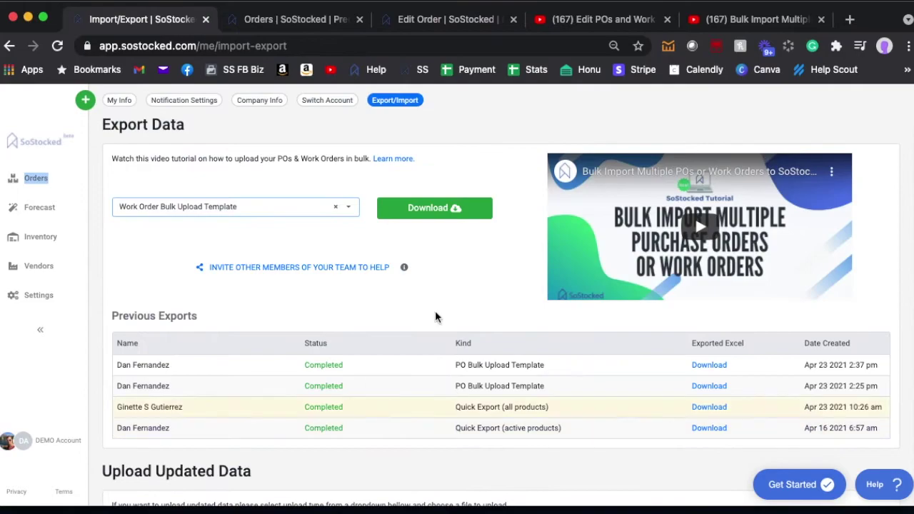
pyautogui.click(296, 21)
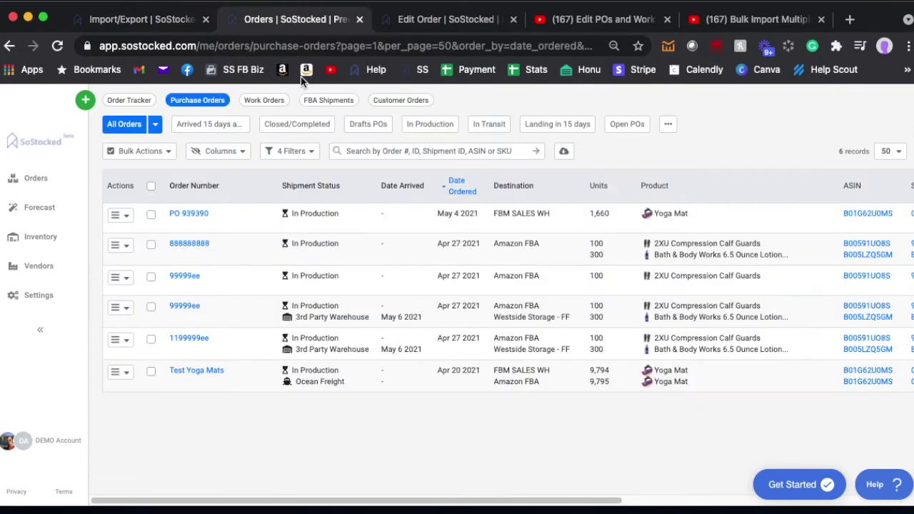
pyautogui.click(563, 151)
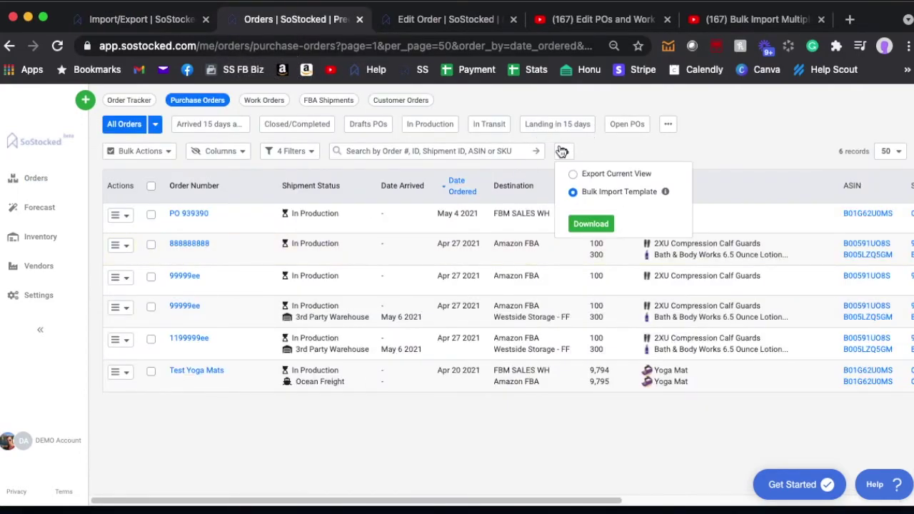
pyautogui.click(429, 22)
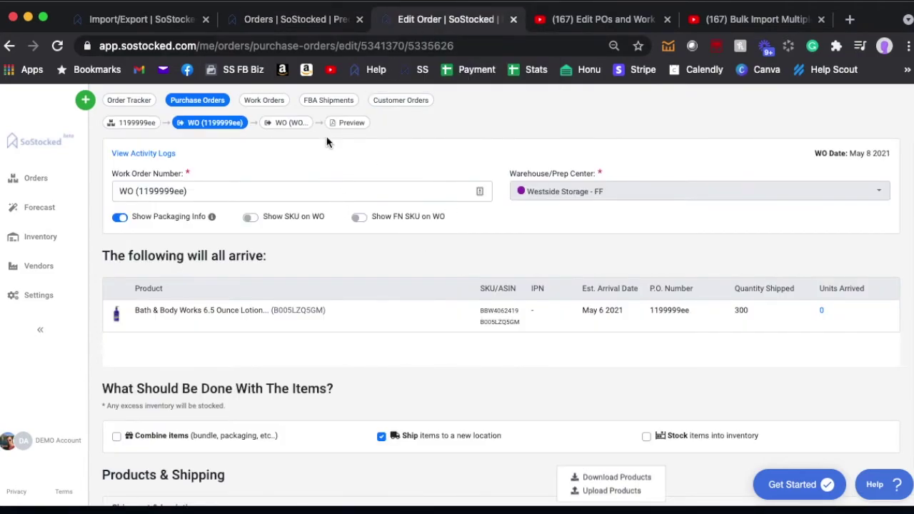